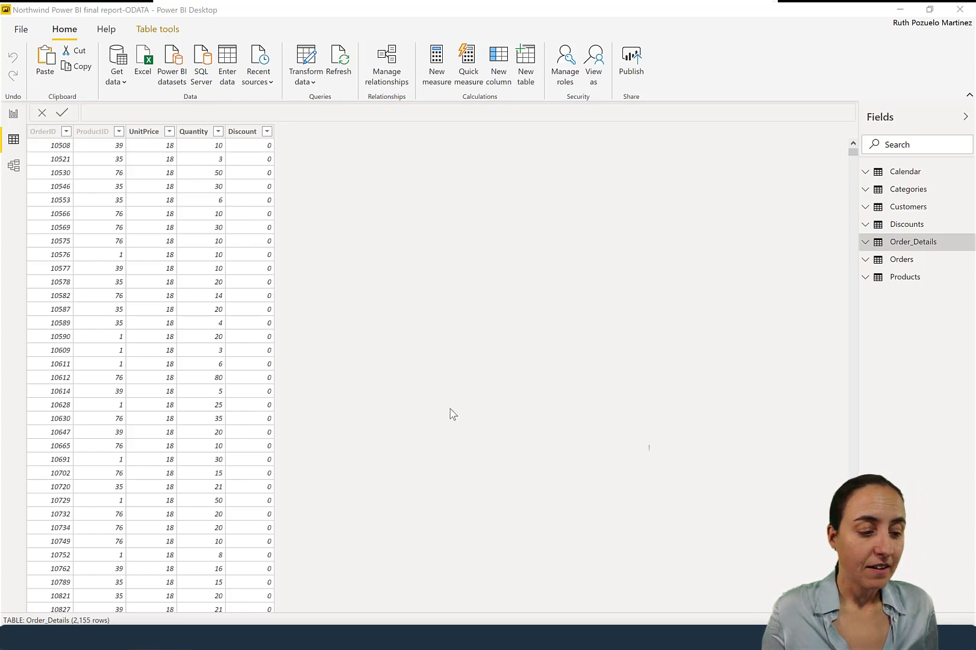
Show the Products table in data view and bring up the Table tools ribbon.
{"action": "left_click", "coordinate": [924, 246]}
{"action": "scroll", "coordinate": [400, 370], "scroll_direction": "down", "scroll_amount": 20}
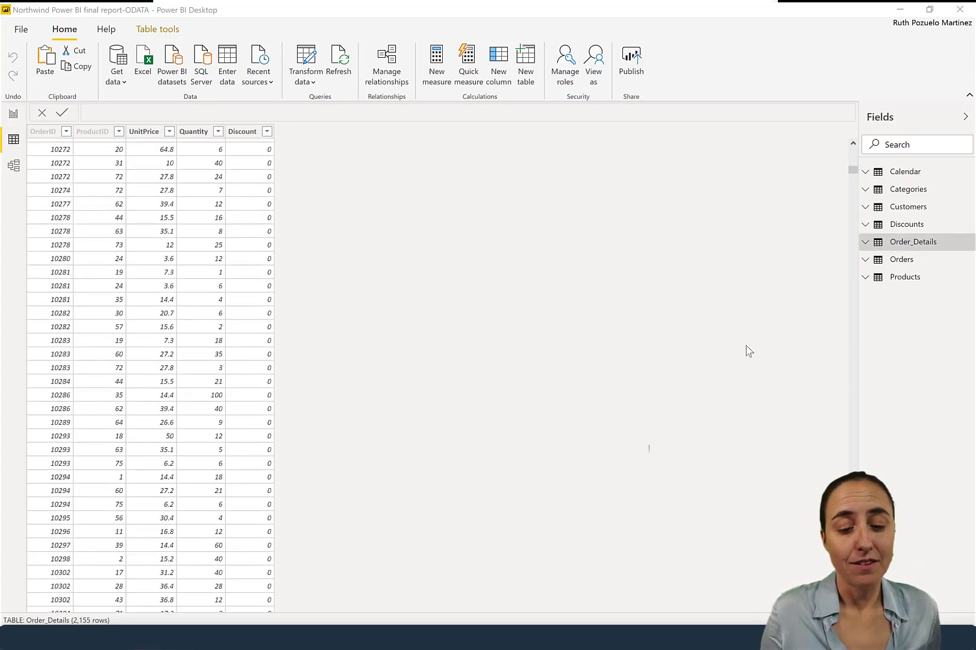
{"action": "left_click", "coordinate": [889, 281]}
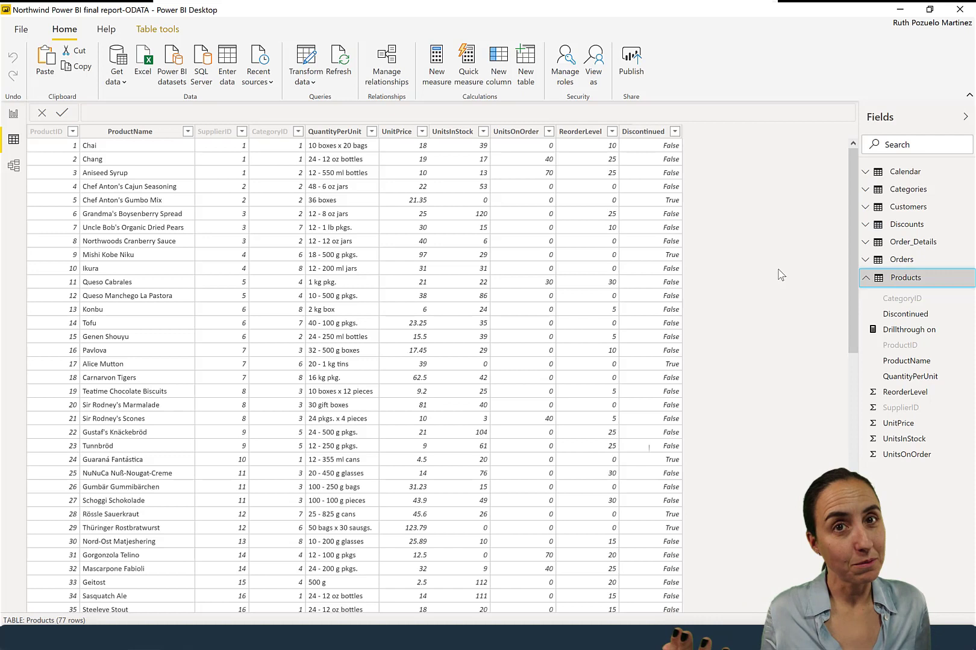
{"action": "left_click", "coordinate": [158, 29]}
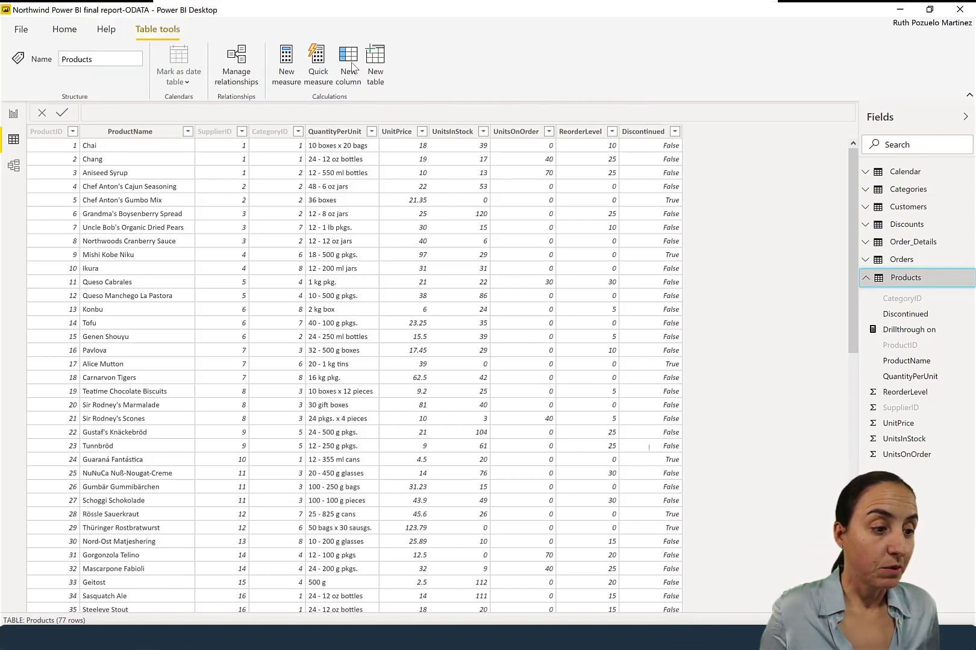
Create a new table named Sample and start its formula with SAMPLE( on a second line.
{"action": "left_click", "coordinate": [380, 80]}
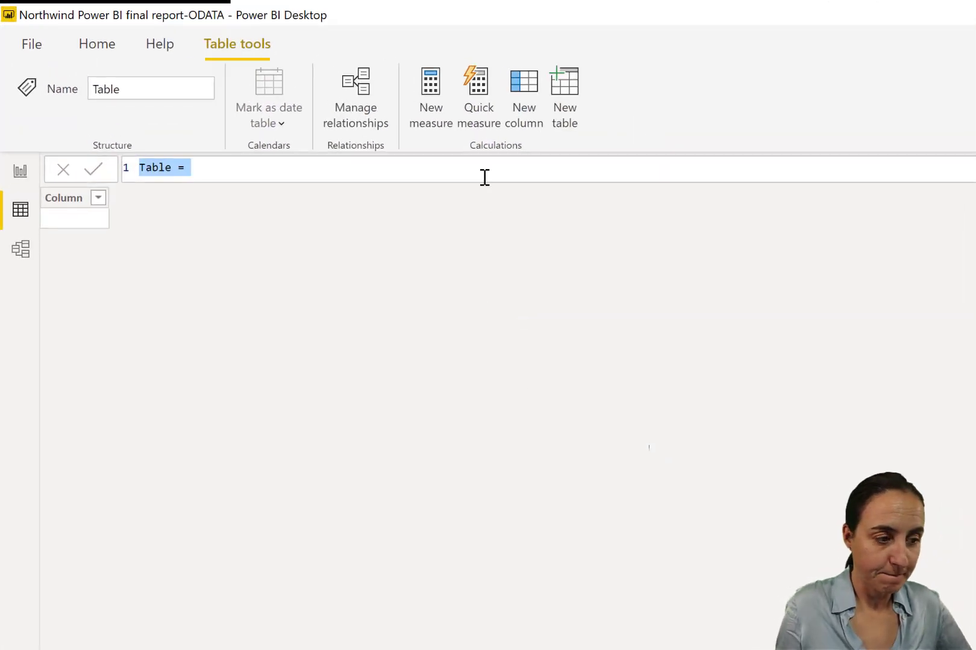
{"action": "type", "text": "Sample"}
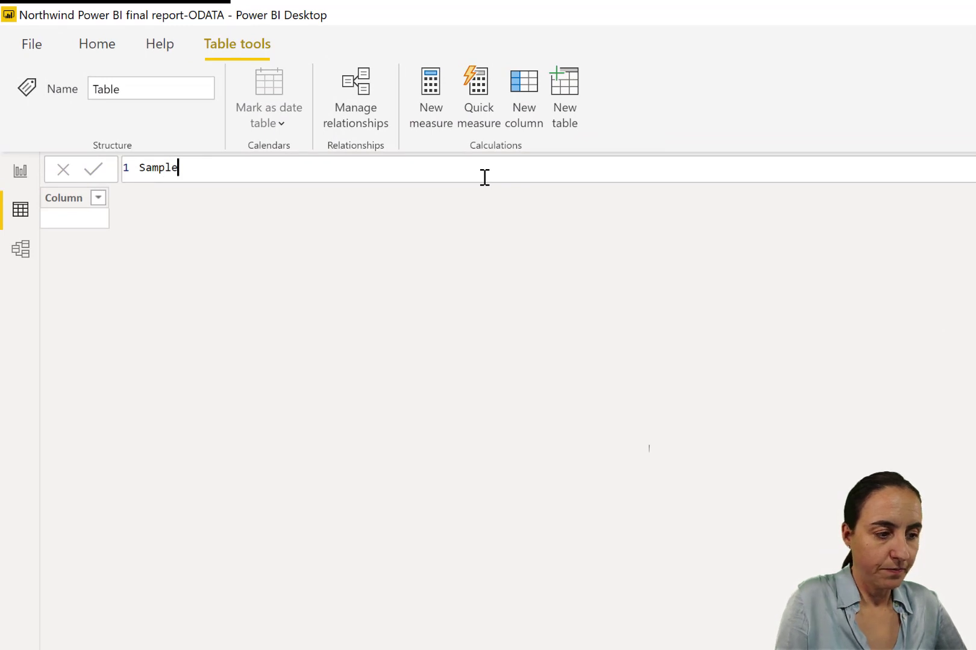
{"action": "type", "text": "="}
{"action": "key", "text": "shift+Return"}
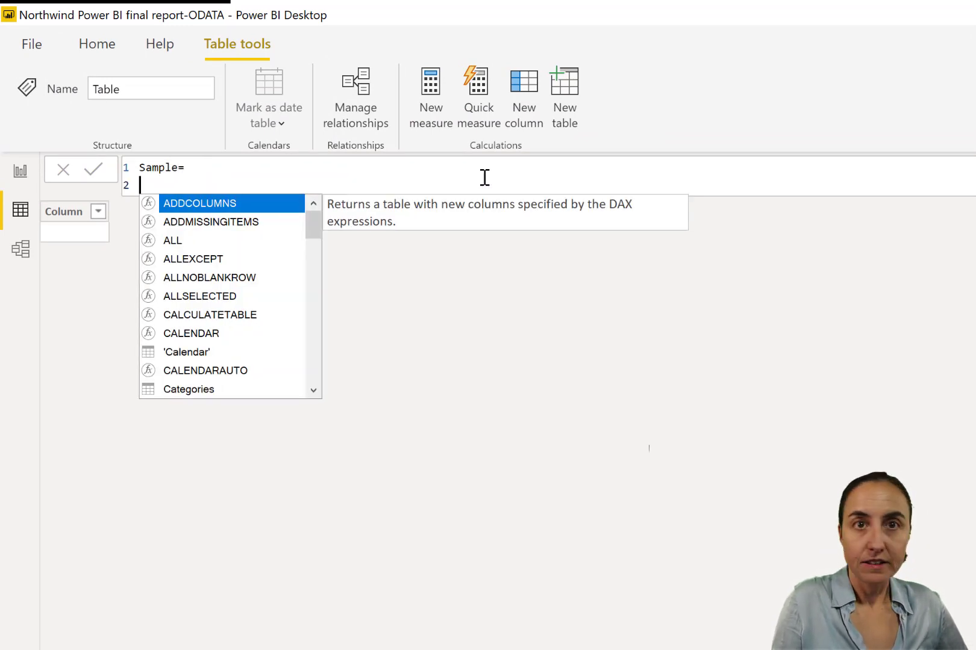
{"action": "type", "text": "SAMEPERIODLASTYEAR"}
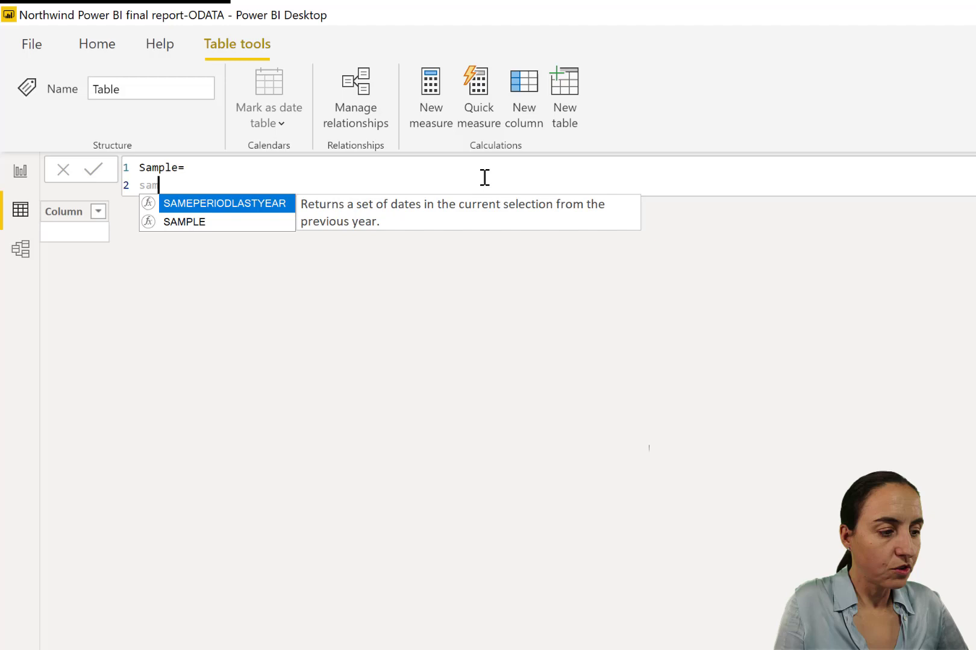
{"action": "key", "text": "BackSpace"}
{"action": "key", "text": "BackSpace"}
{"action": "key", "text": "BackSpace"}
{"action": "key", "text": "BackSpace"}
{"action": "key", "text": "BackSpace"}
{"action": "key", "text": "BackSpace"}
{"action": "key", "text": "BackSpace"}
{"action": "key", "text": "BackSpace"}
{"action": "key", "text": "BackSpace"}
{"action": "key", "text": "BackSpace"}
{"action": "key", "text": "BackSpace"}
{"action": "key", "text": "BackSpace"}
{"action": "key", "text": "BackSpace"}
{"action": "key", "text": "BackSpace"}
{"action": "key", "text": "BackSpace"}
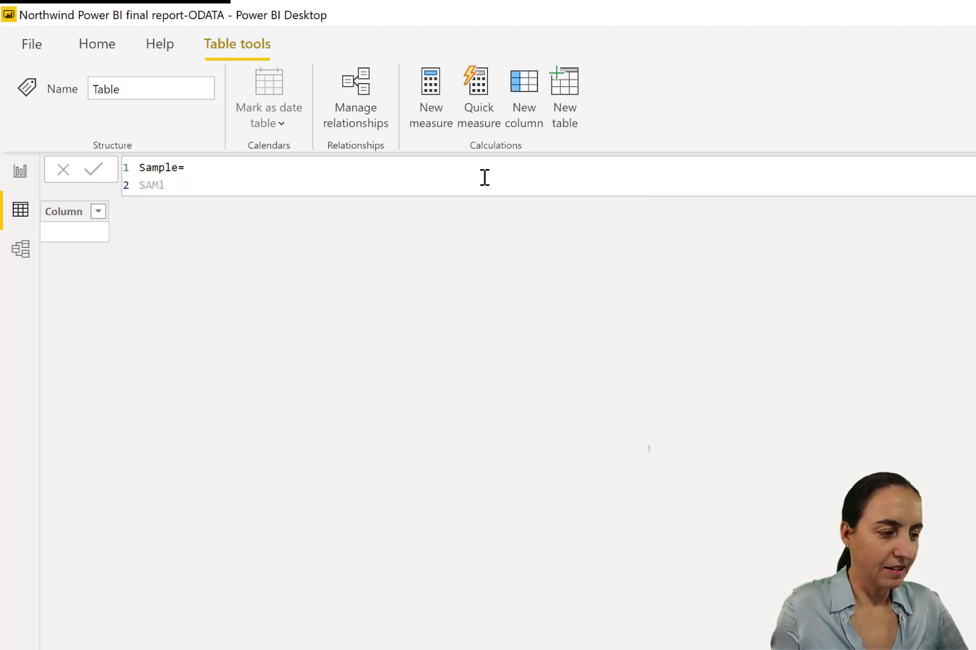
{"action": "key", "text": "ctrl+space"}
{"action": "key", "text": "Down"}
{"action": "key", "text": "Tab"}
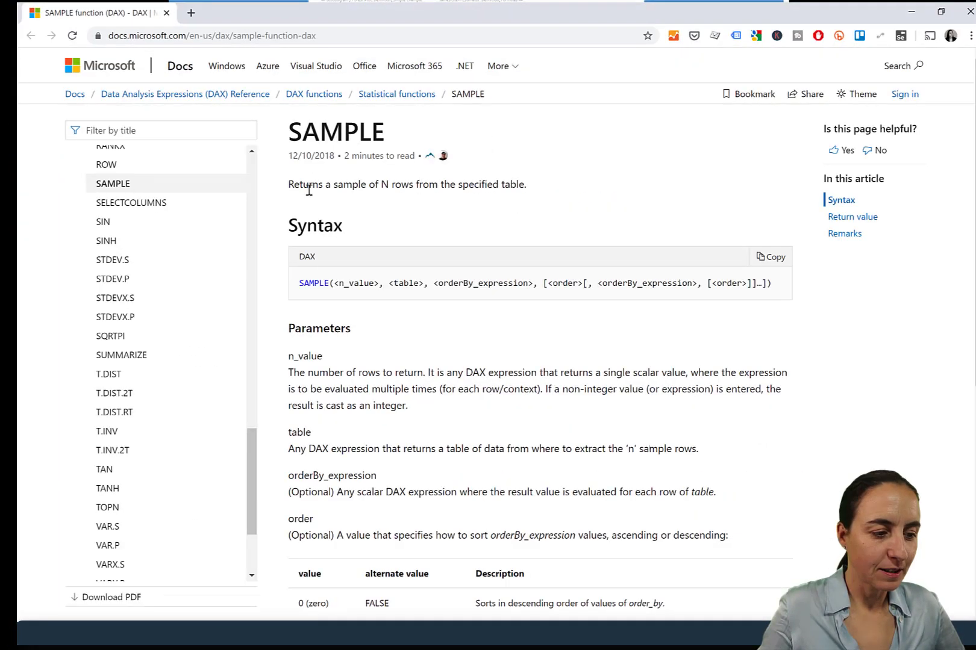
{"action": "left_click_drag", "start_coordinate": [302, 186], "coordinate": [510, 188]}
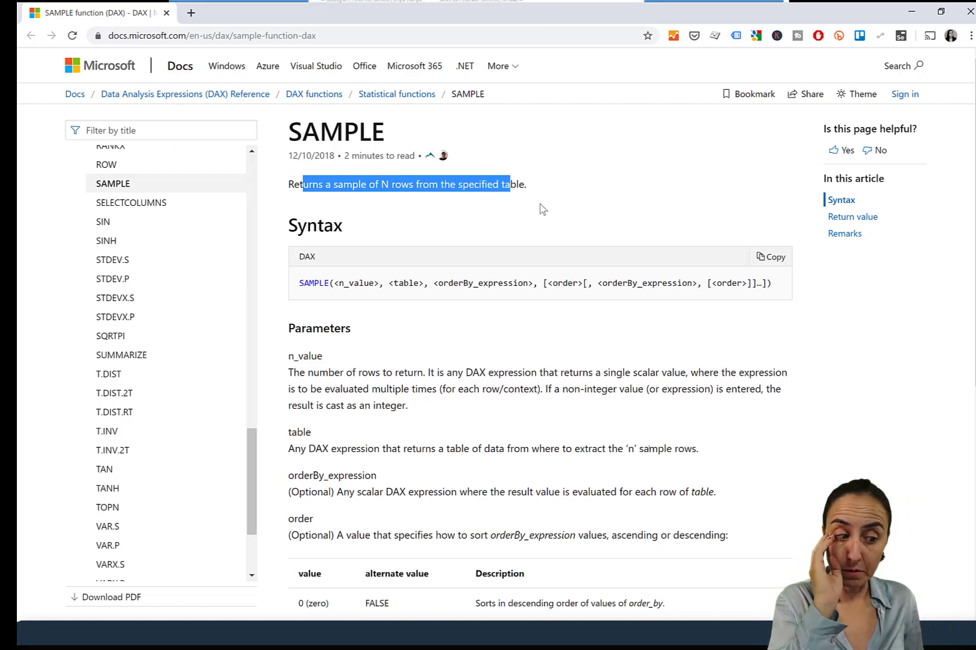
{"action": "scroll", "coordinate": [325, 361], "scroll_direction": "down", "scroll_amount": 1}
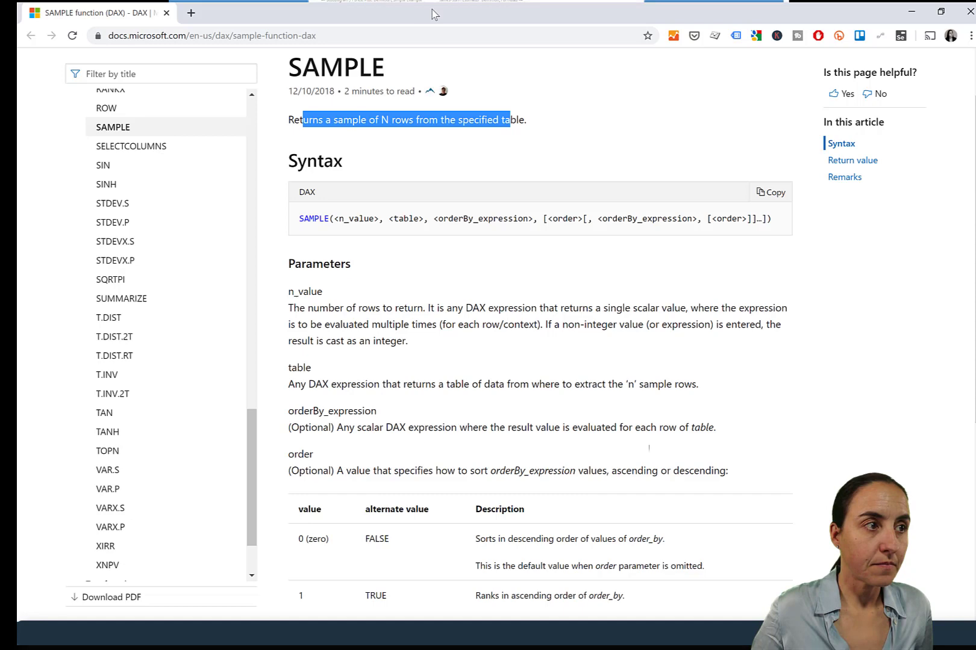
{"action": "left_click", "coordinate": [911, 11]}
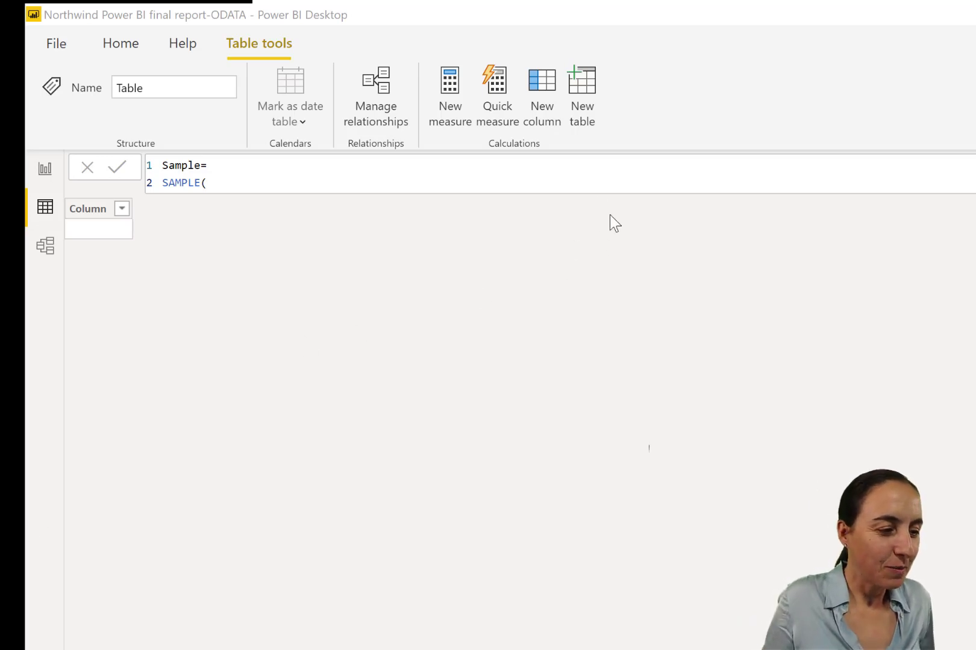
Complete the formula as SAMPLE(10, Products) and commit it.
{"action": "left_click", "coordinate": [281, 187]}
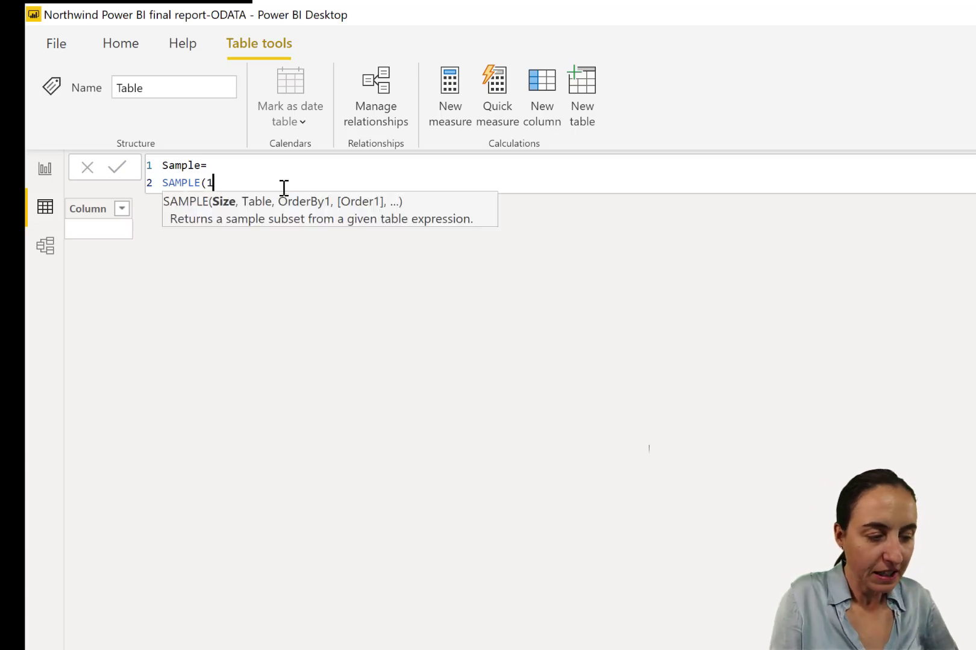
{"action": "type", "text": "10"}
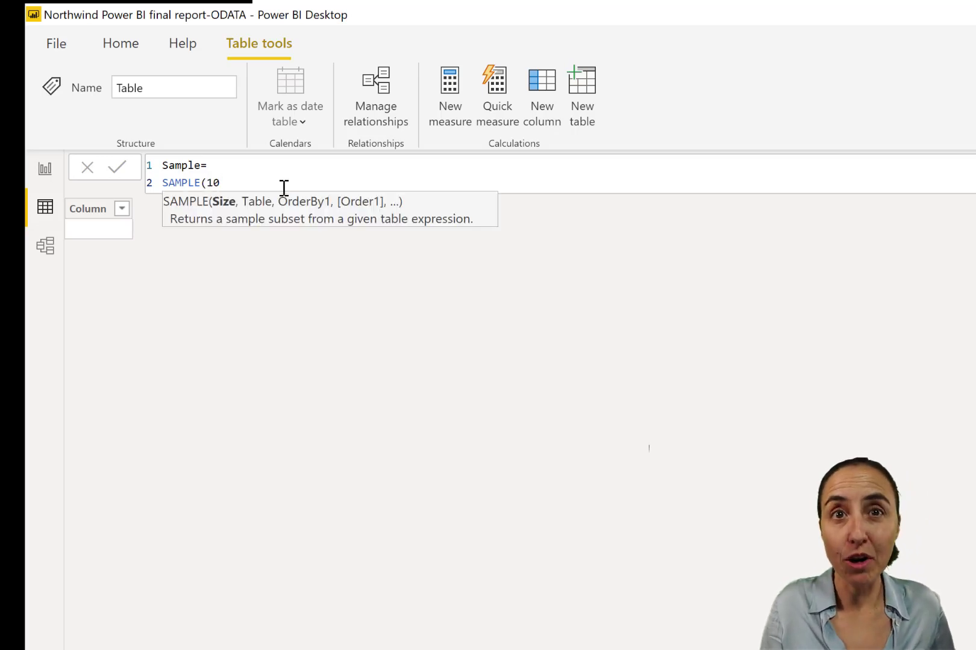
{"action": "type", "text": ", pro"}
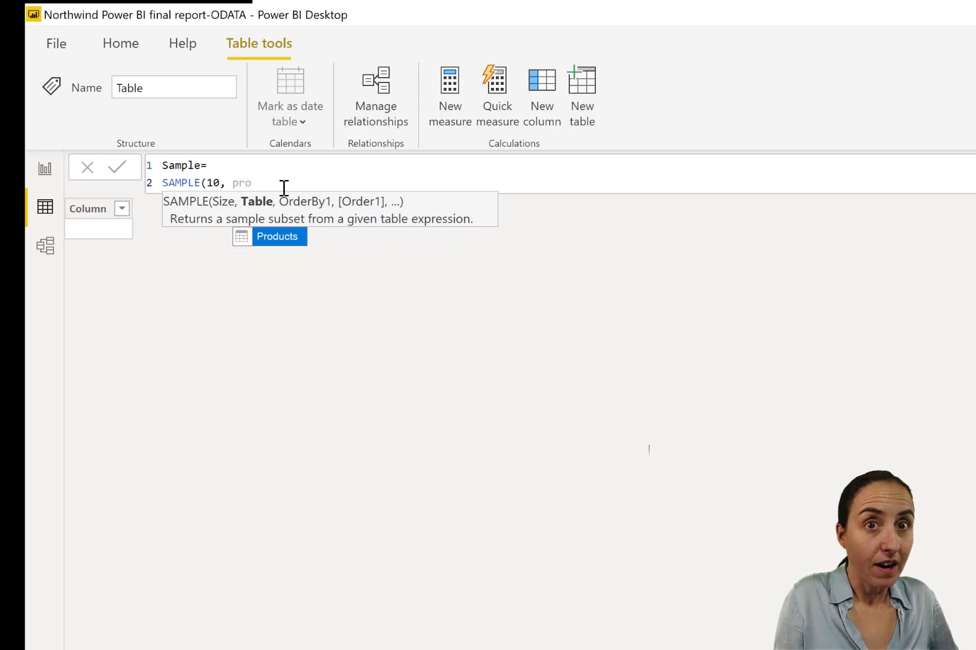
{"action": "key", "text": "Tab"}
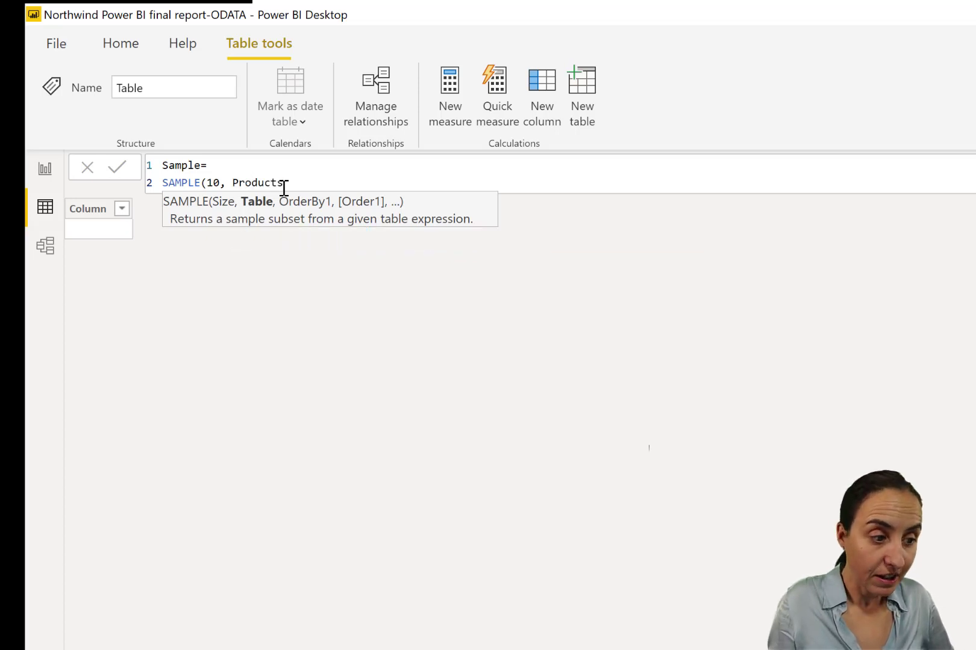
{"action": "type", "text": ","}
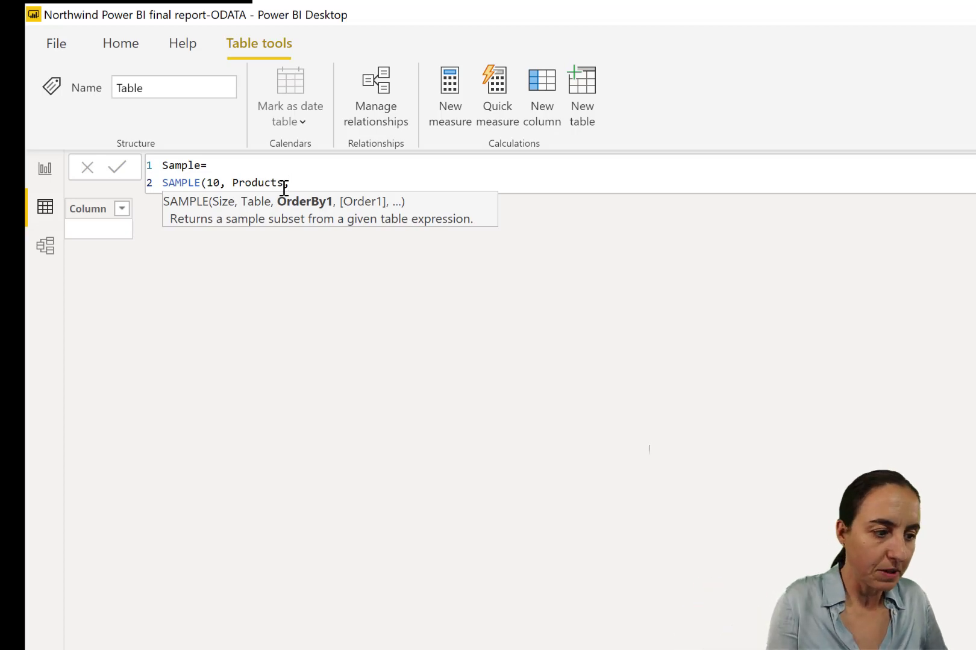
{"action": "key", "text": "BackSpace"}
{"action": "type", "text": ")"}
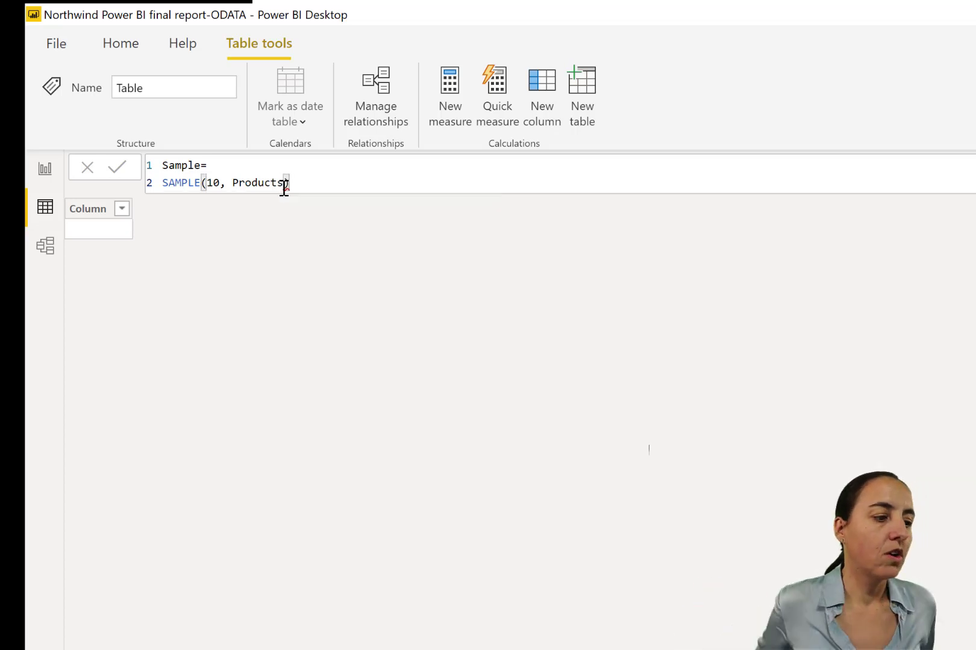
{"action": "key", "text": "Return"}
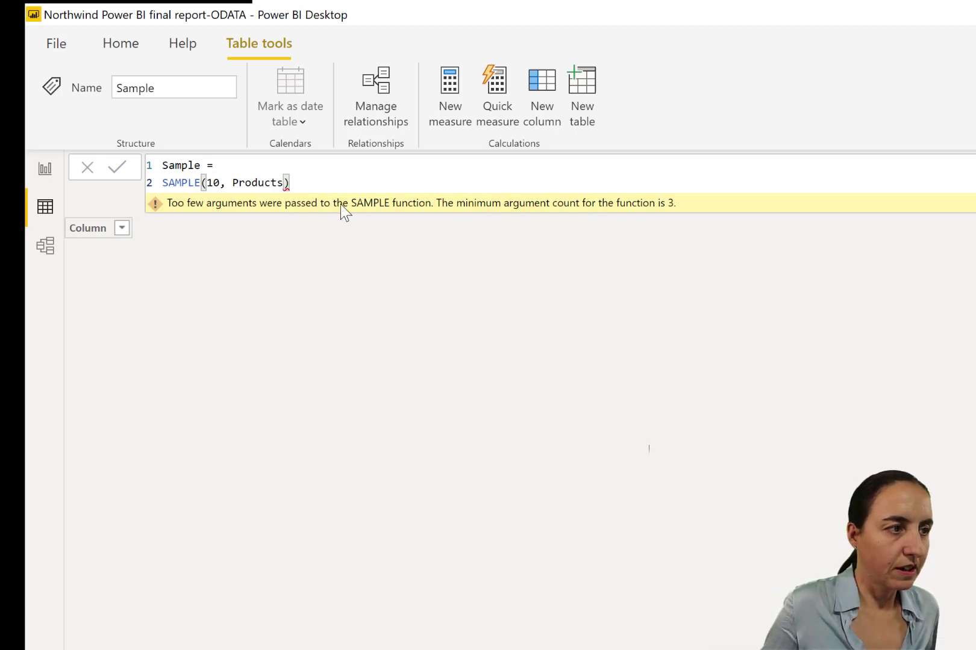
Fix the too-few-arguments error by changing the formula to SAMPLE(10, Products,0).
{"action": "left_click", "coordinate": [288, 182]}
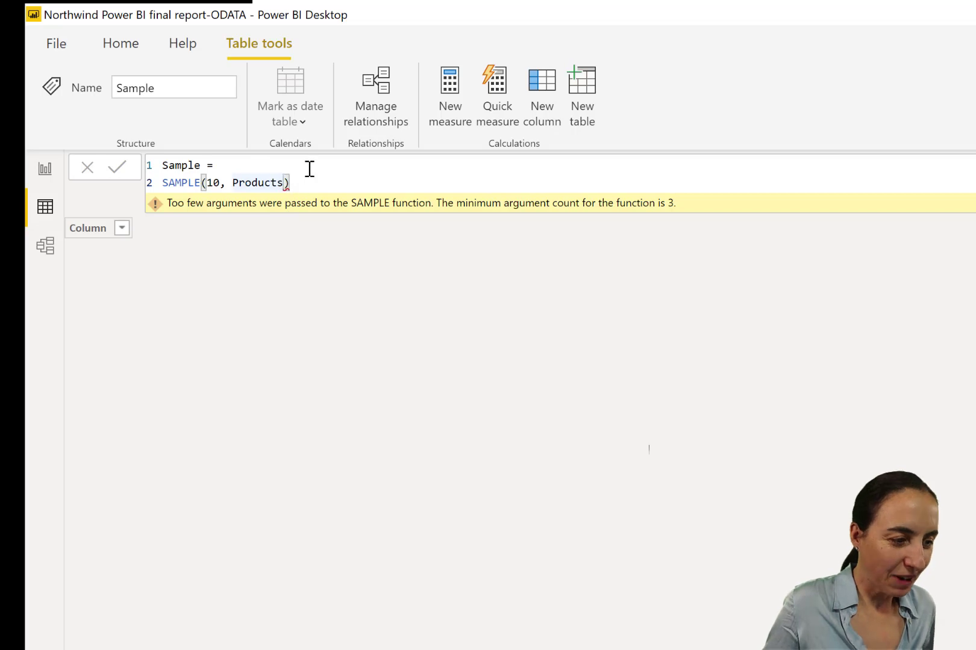
{"action": "type", "text": ",0"}
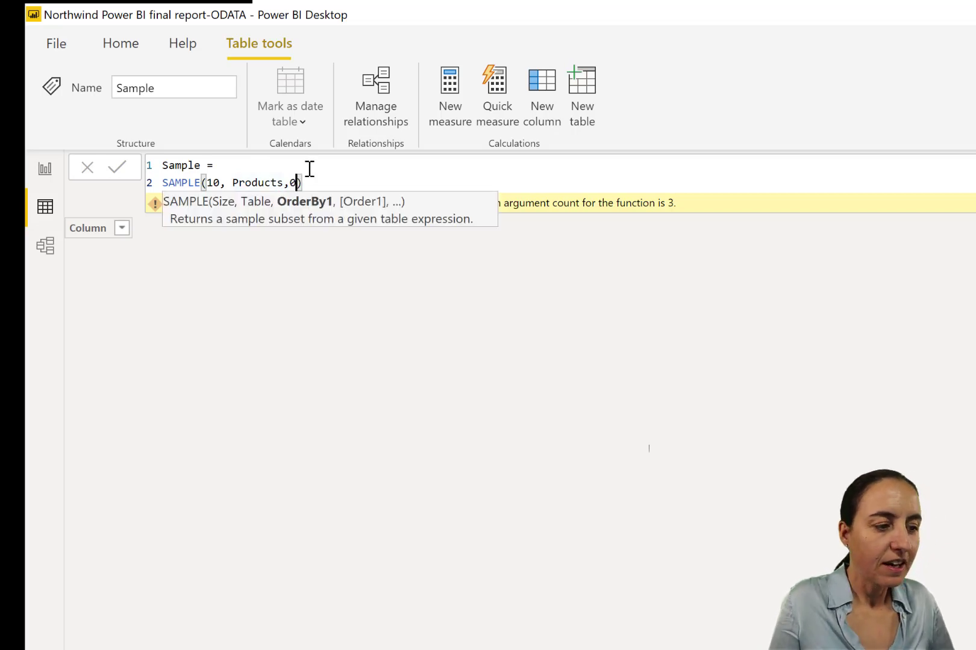
{"action": "key", "text": "Return"}
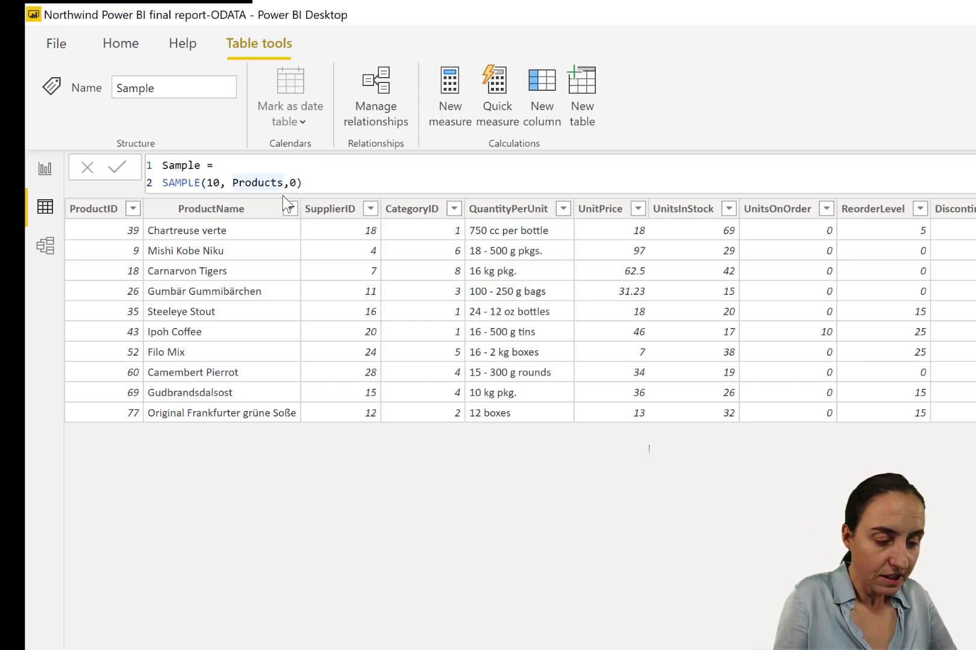
Change the formula to SAMPLE(10, Products, Products[ProductName], 1) and commit it.
{"action": "left_click", "coordinate": [289, 183]}
{"action": "type", "text": "pro"}
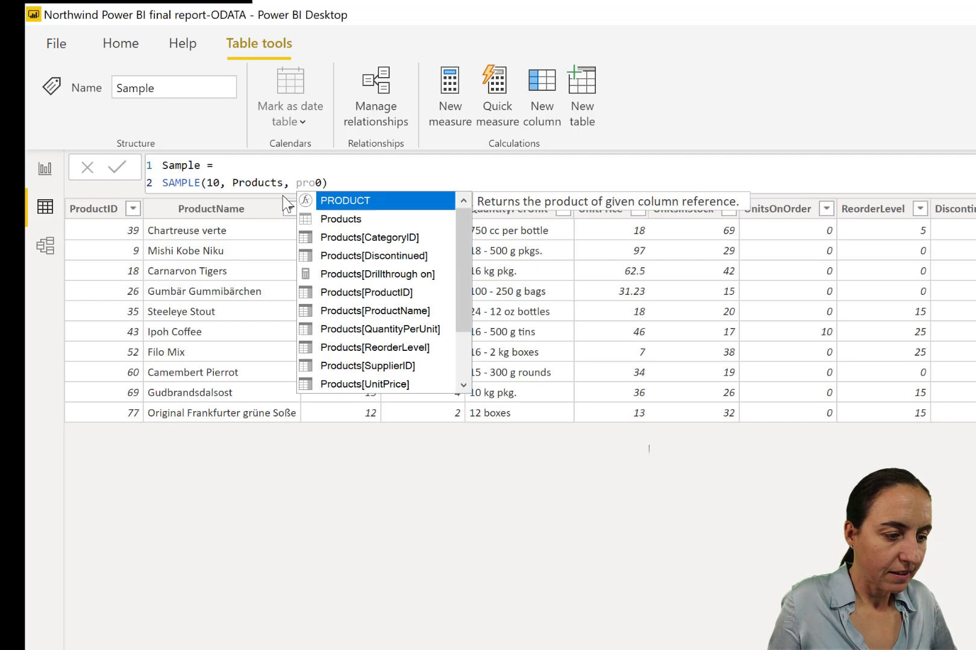
{"action": "key", "text": "Down"}
{"action": "key", "text": "Down"}
{"action": "key", "text": "Down"}
{"action": "key", "text": "Down"}
{"action": "key", "text": "Down"}
{"action": "key", "text": "Down"}
{"action": "key", "text": "Tab"}
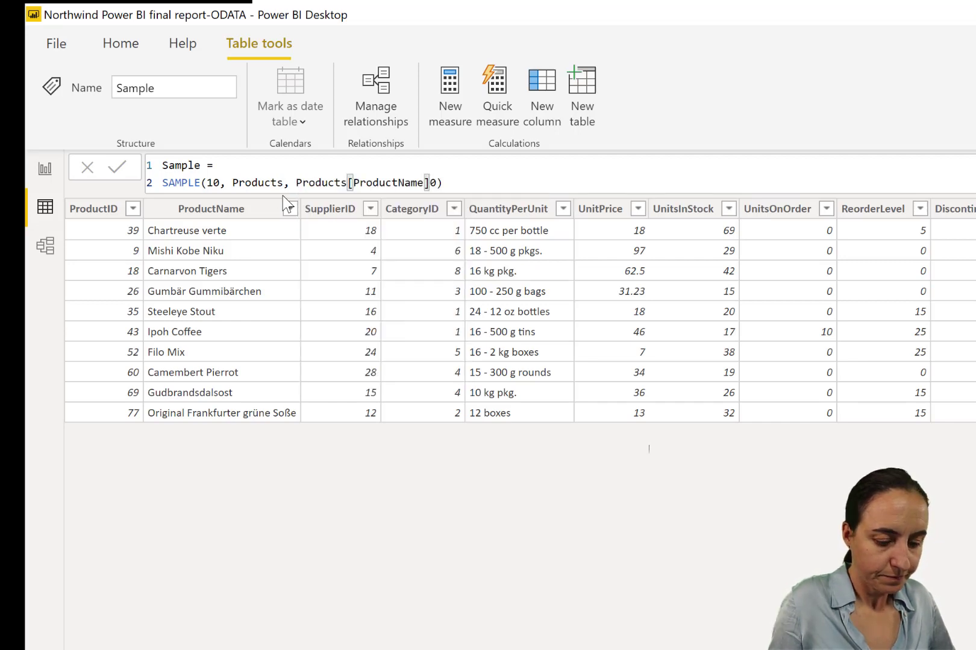
{"action": "key", "text": "Right"}
{"action": "key", "text": "BackSpace"}
{"action": "type", "text": ",1"}
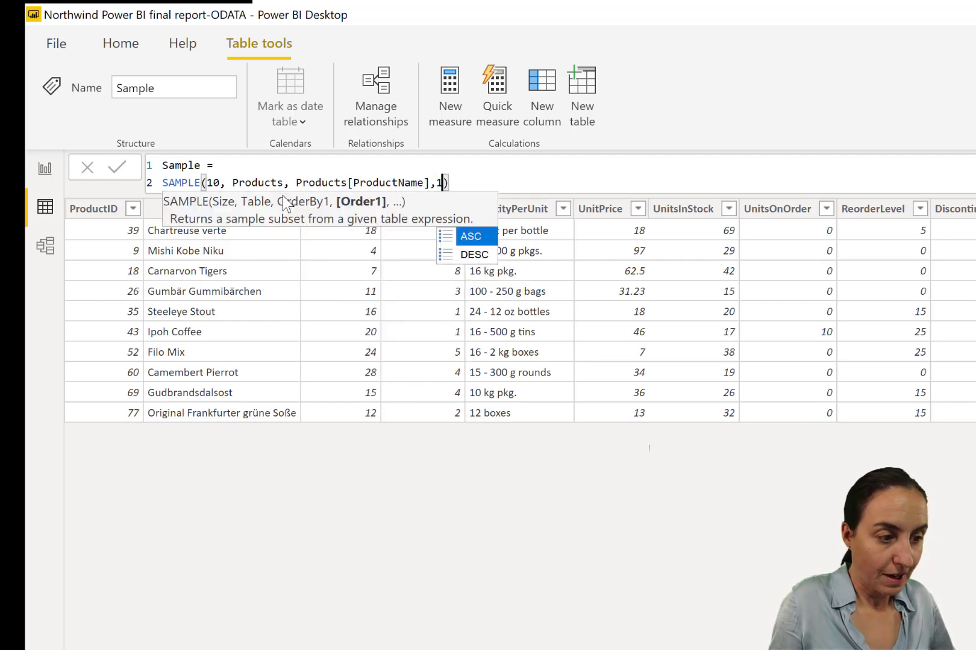
{"action": "key", "text": "Return"}
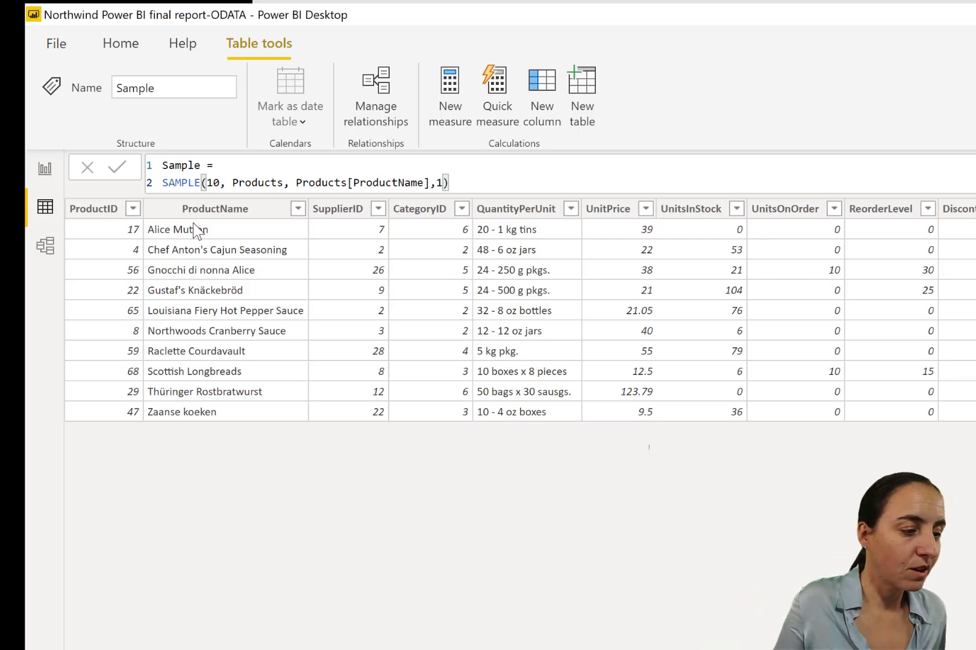
{"action": "left_click", "coordinate": [45, 182]}
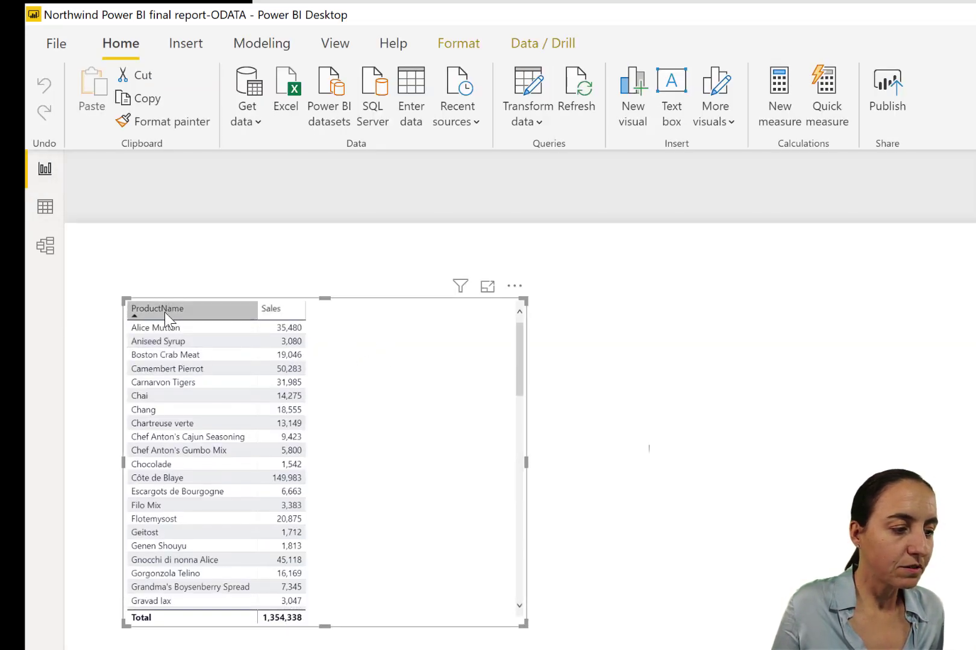
{"action": "scroll", "coordinate": [432, 495], "scroll_direction": "down", "scroll_amount": 15}
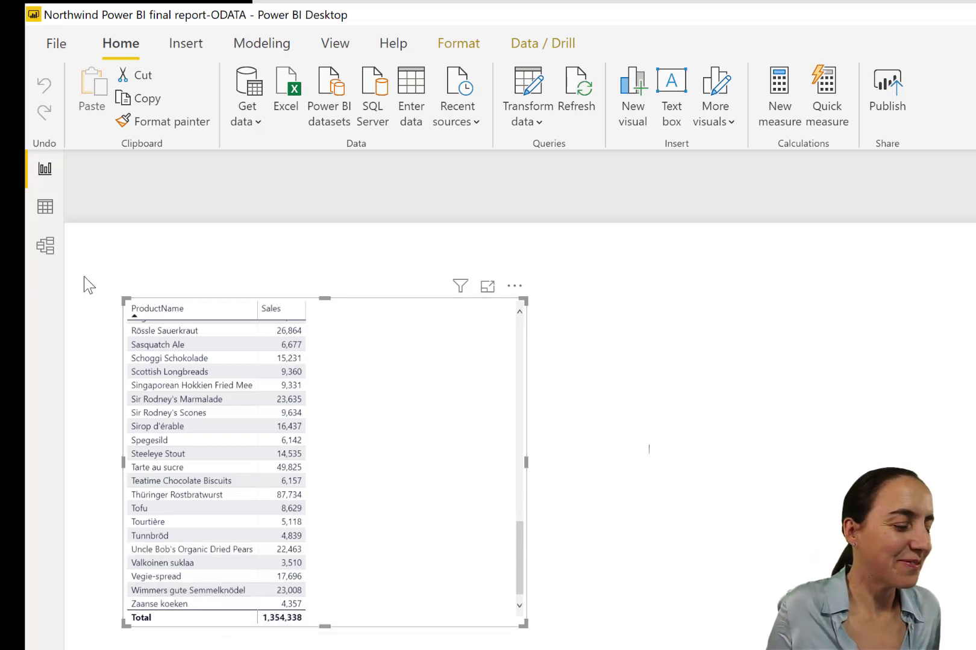
{"action": "left_click", "coordinate": [46, 207]}
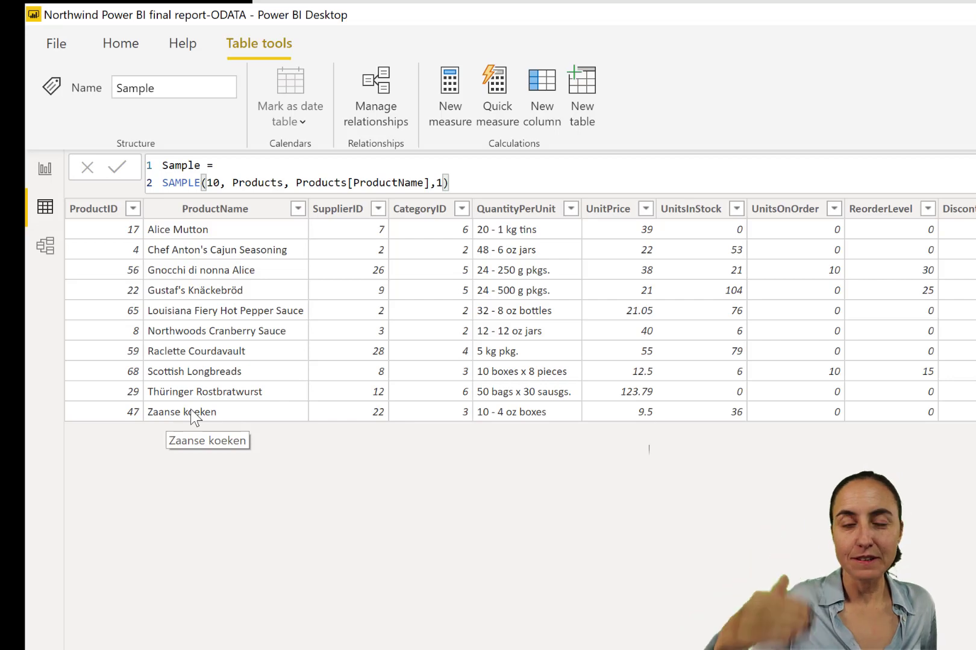
Order the sample by Products[ProductID] instead of ProductName.
{"action": "left_click", "coordinate": [424, 182]}
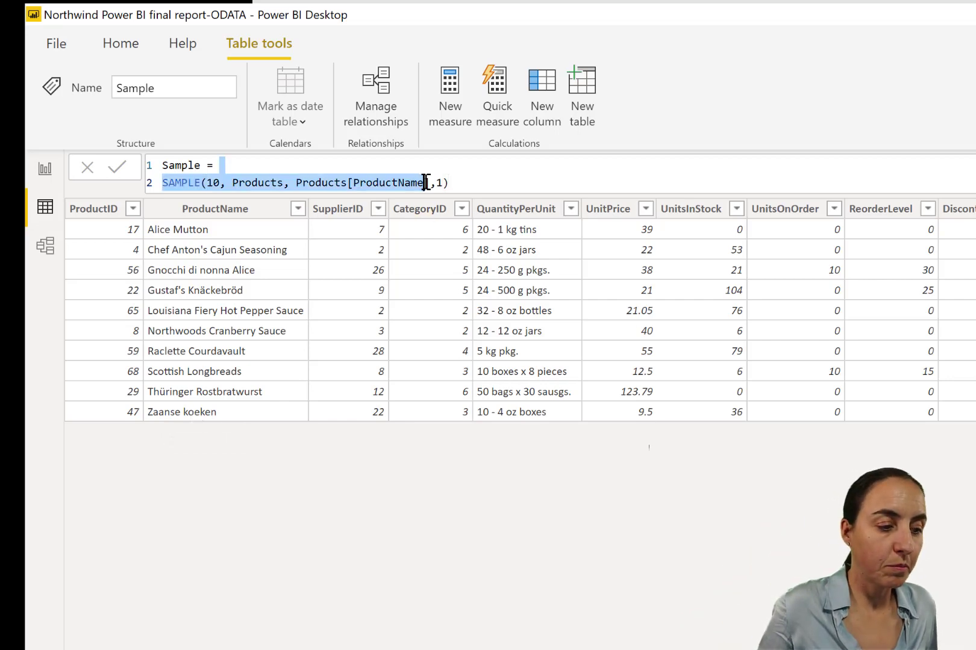
{"action": "key", "text": "BackSpace"}
{"action": "key", "text": "BackSpace"}
{"action": "key", "text": "BackSpace"}
{"action": "key", "text": "BackSpace"}
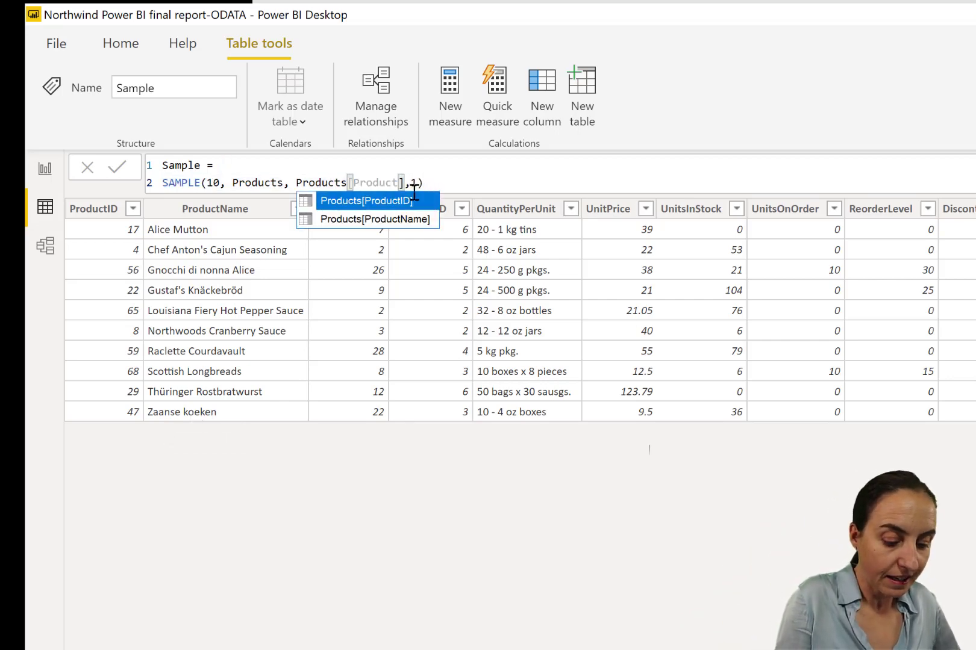
{"action": "type", "text": "ID"}
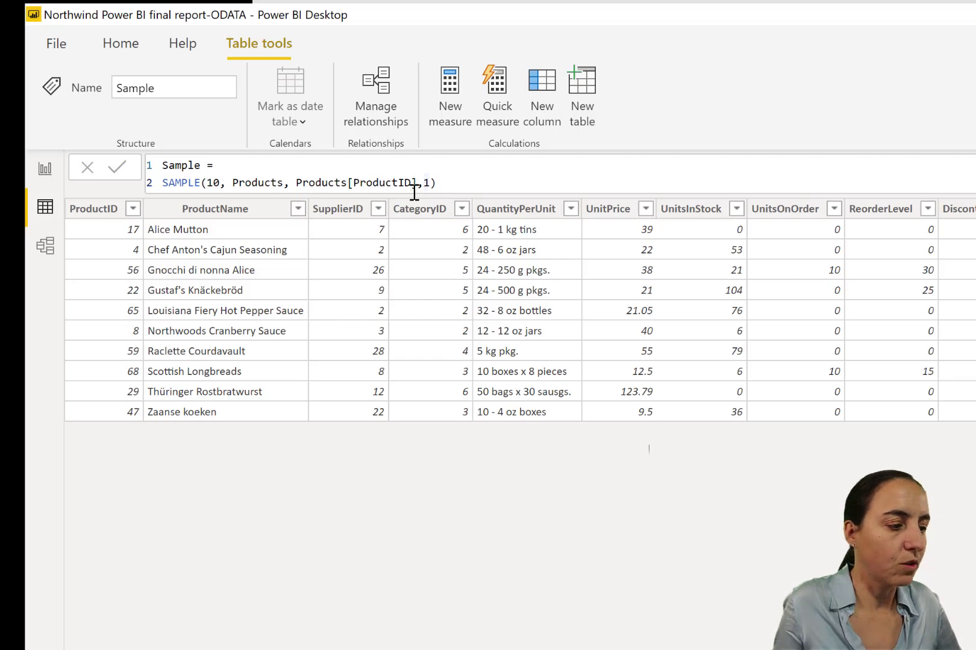
{"action": "key", "text": "Return"}
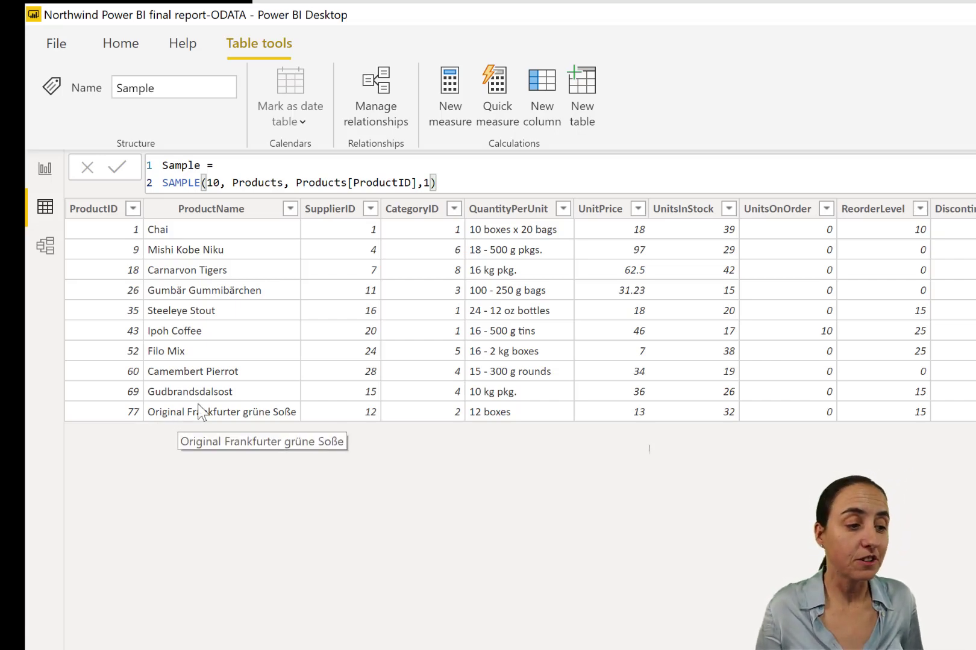
Try fractional sample sizes 10.5, then 10.3, still getting ten rows.
{"action": "left_click", "coordinate": [220, 182]}
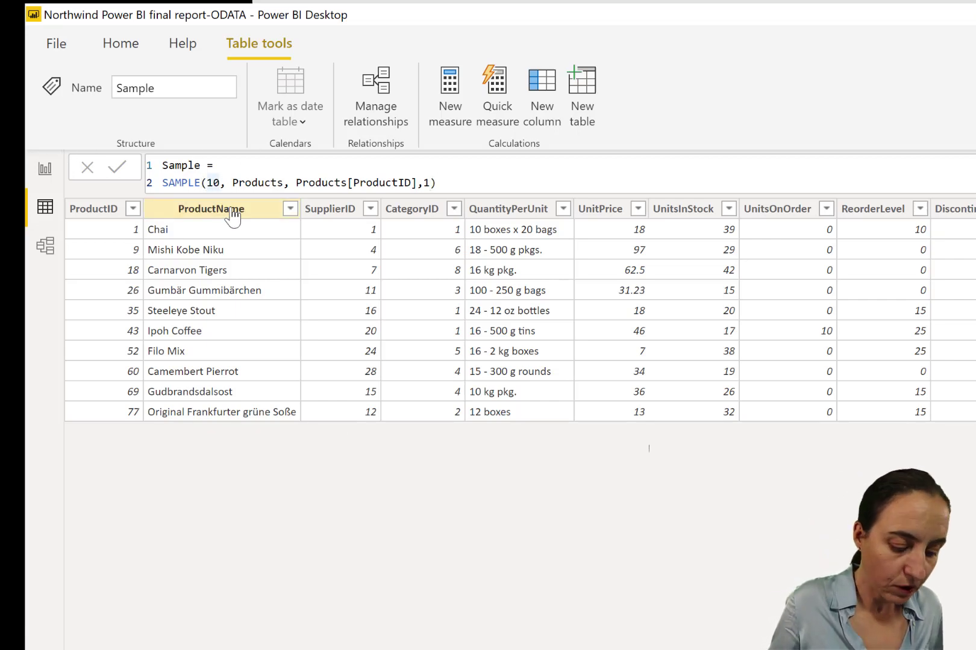
{"action": "type", "text": ".5"}
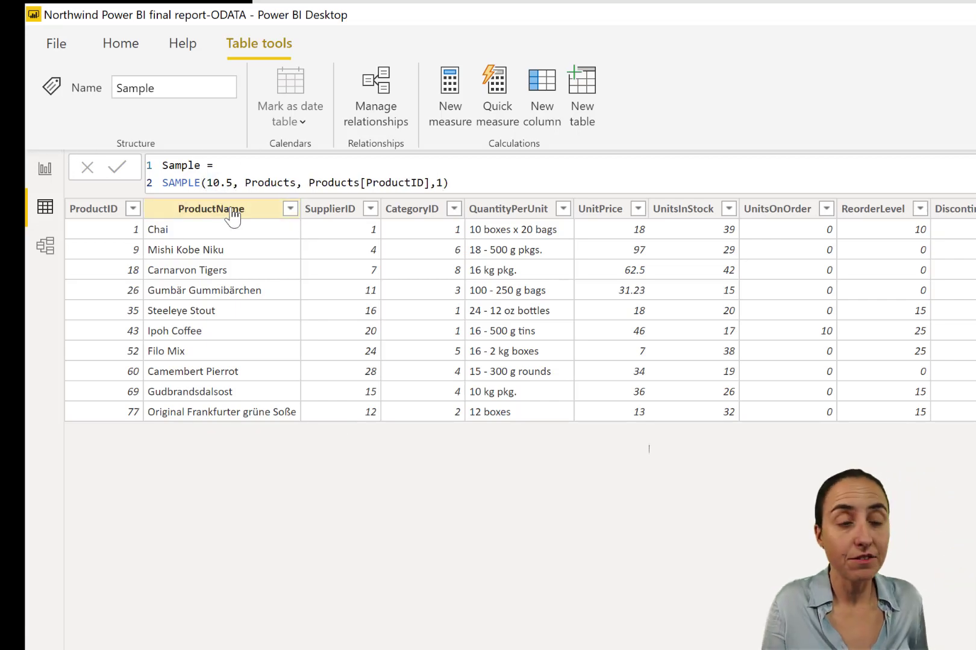
{"action": "key", "text": "Return"}
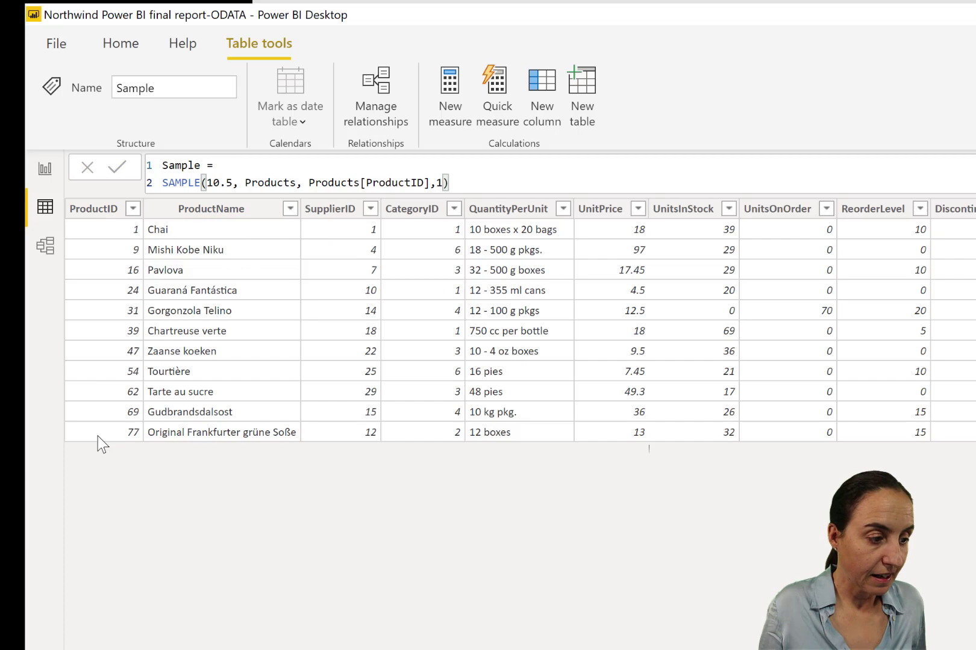
{"action": "left_click", "coordinate": [226, 192]}
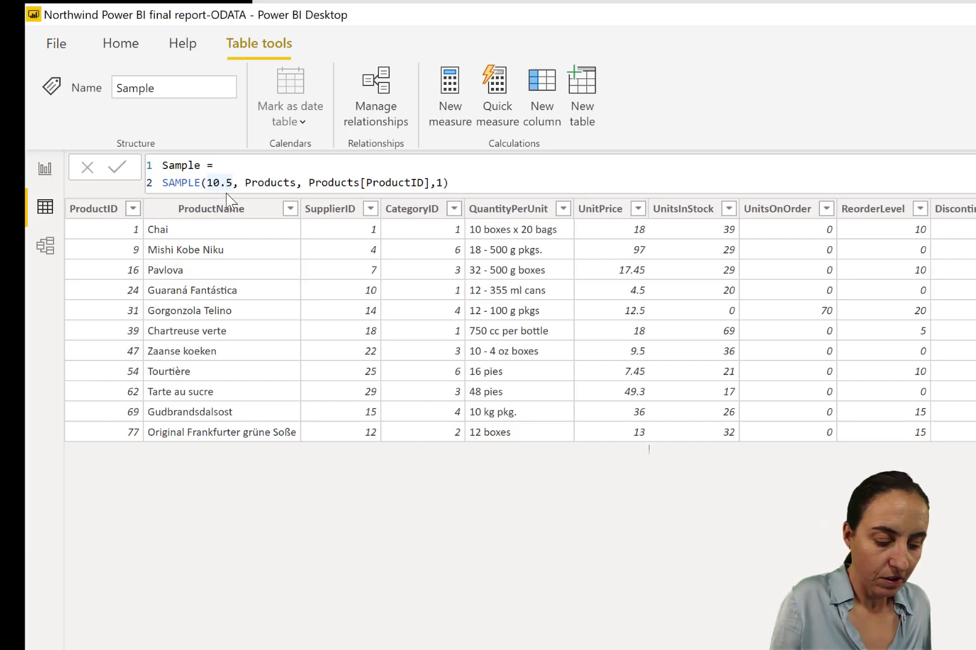
{"action": "key", "text": "BackSpace"}
{"action": "type", "text": "3"}
{"action": "key", "text": "Return"}
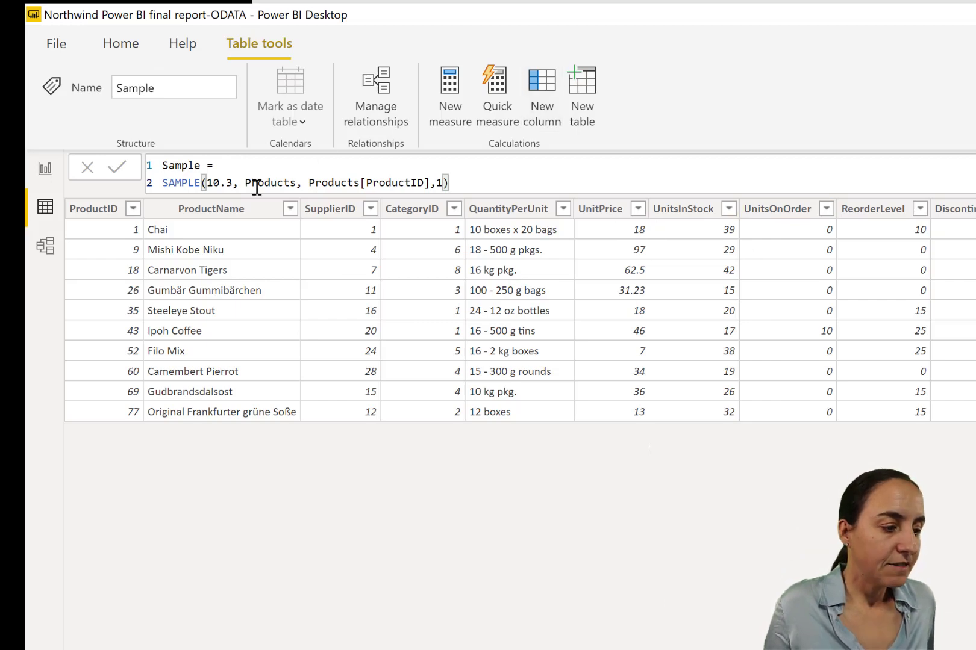
Replace 10.3 with 0, then change it to a sample size of 10.
{"action": "double_click", "coordinate": [223, 183]}
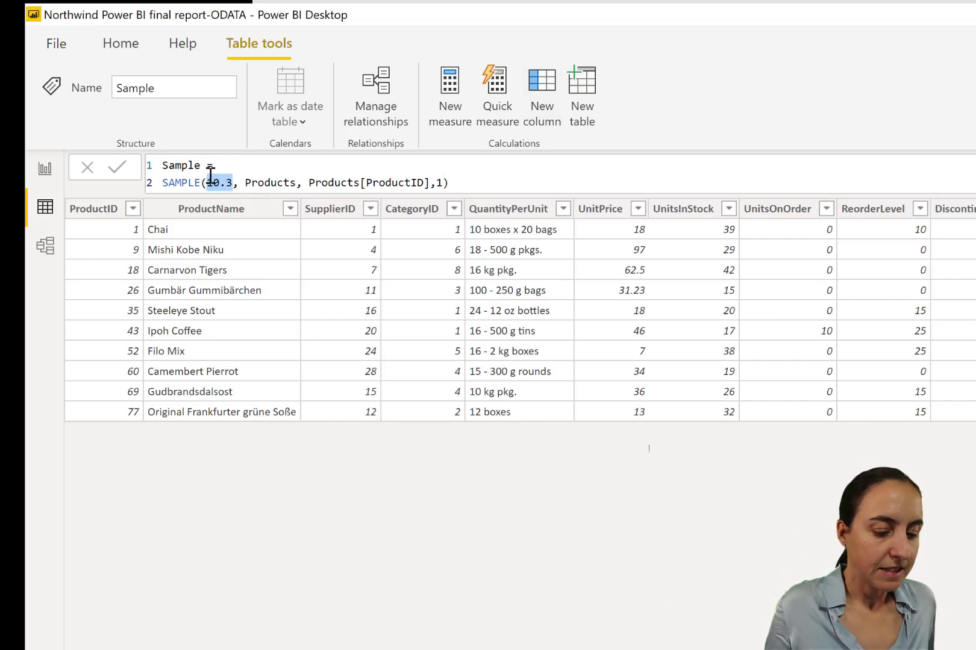
{"action": "type", "text": "0"}
{"action": "key", "text": "Return"}
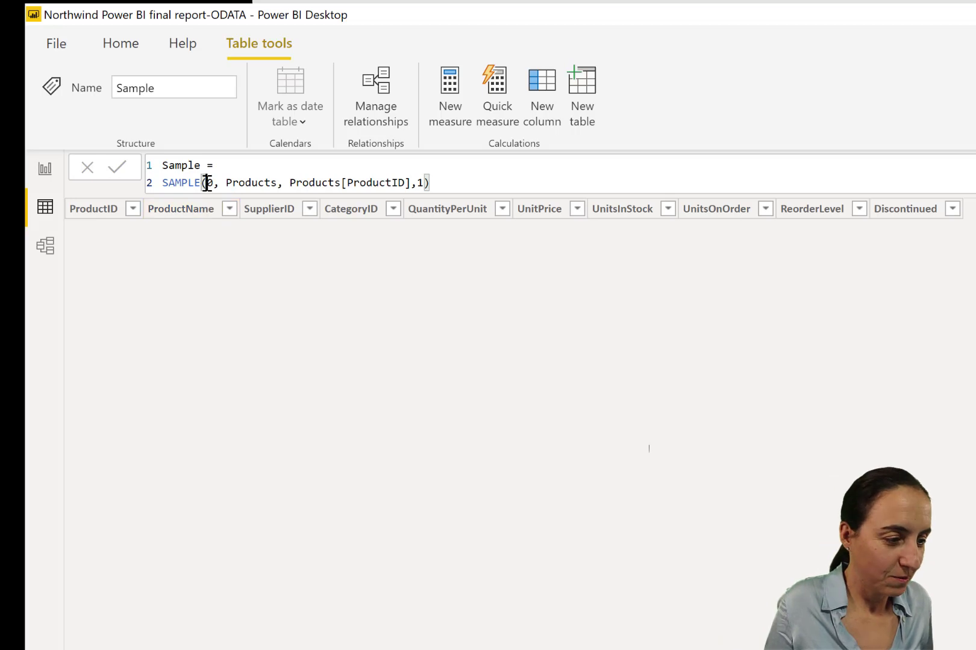
{"action": "type", "text": "1"}
{"action": "key", "text": "Return"}
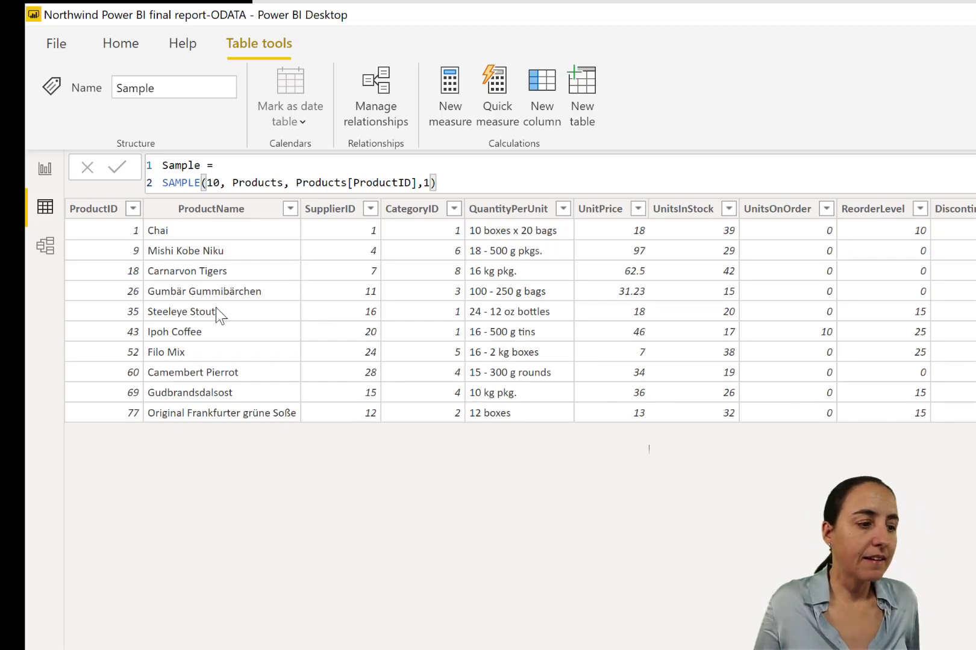
Highlight the Products table and Products[ProductID] arguments in the formula.
{"action": "left_click_drag", "start_coordinate": [233, 182], "coordinate": [284, 181]}
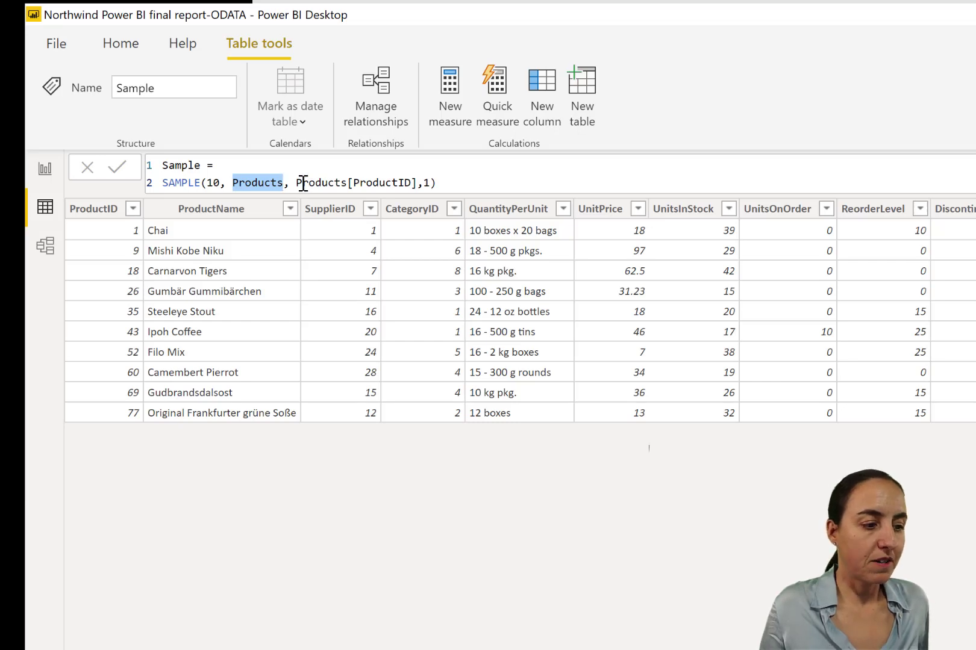
{"action": "left_click_drag", "start_coordinate": [302, 183], "coordinate": [404, 187]}
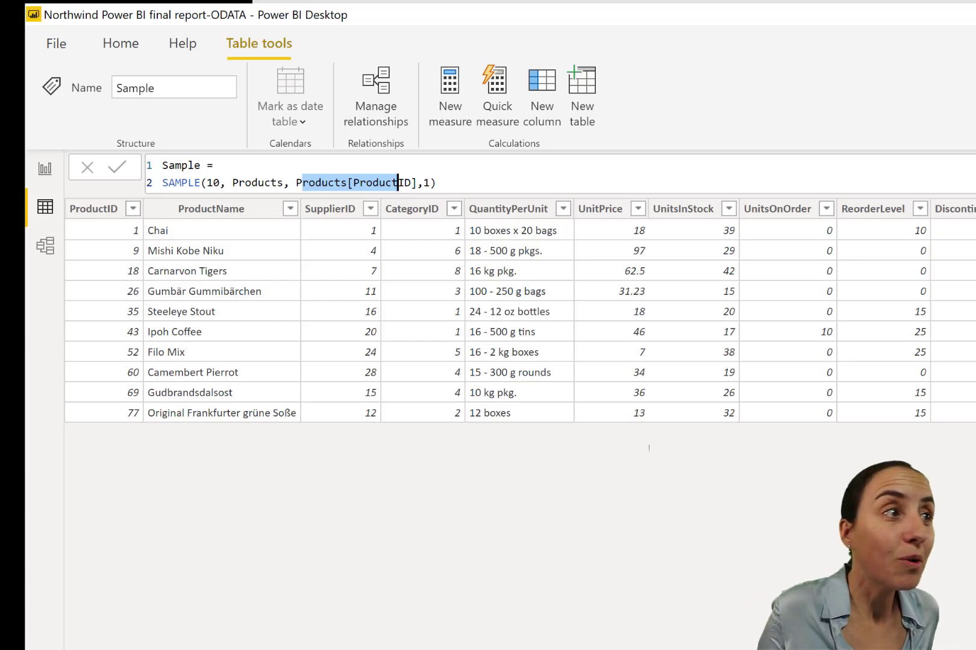
{"action": "key", "text": "alt+Tab"}
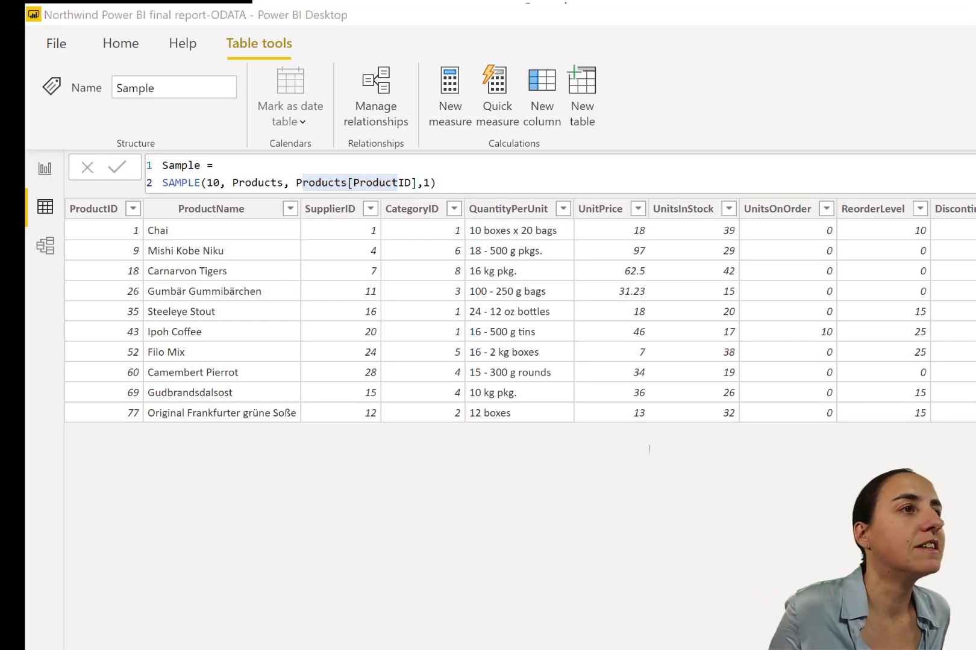